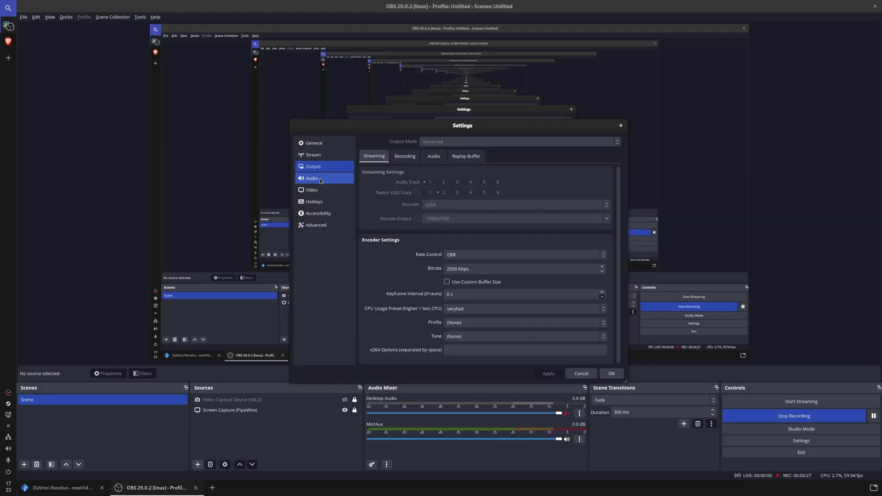
Look through the Audio, Video, Hotkeys, Accessibility, Advanced and General settings pages.
{"action": "left_click", "coordinate": [320, 179]}
{"action": "left_click", "coordinate": [322, 190]}
{"action": "left_click", "coordinate": [324, 202]}
{"action": "left_click", "coordinate": [320, 214]}
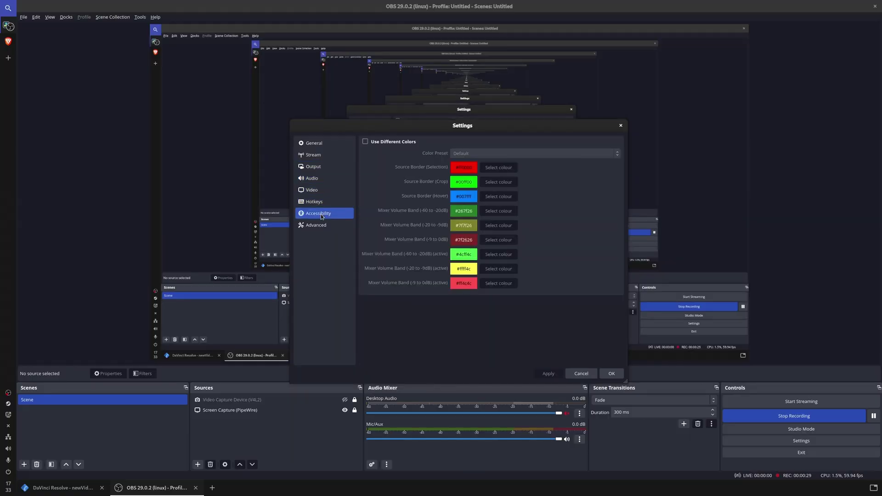
{"action": "left_click", "coordinate": [322, 225]}
{"action": "scroll", "coordinate": [363, 241], "scroll_direction": "down", "scroll_amount": 3}
{"action": "scroll", "coordinate": [367, 241], "scroll_direction": "up", "scroll_amount": 3}
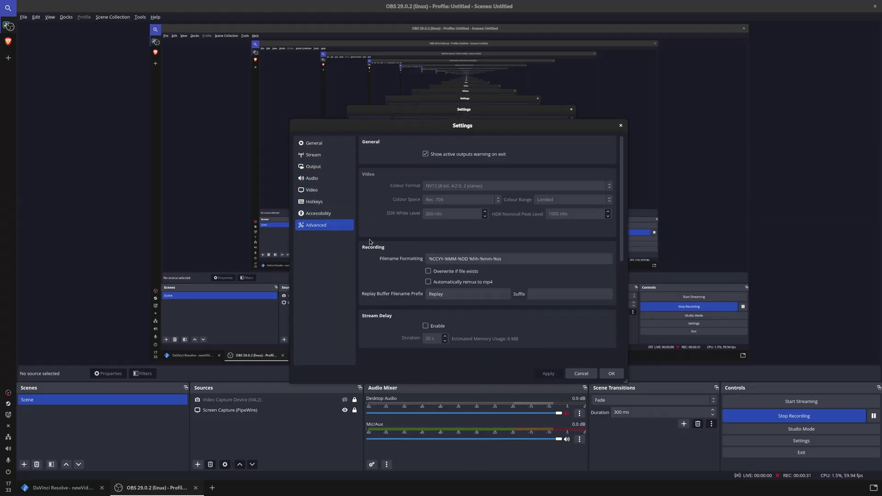
{"action": "left_click", "coordinate": [323, 147]}
{"action": "scroll", "coordinate": [374, 192], "scroll_direction": "down", "scroll_amount": 10}
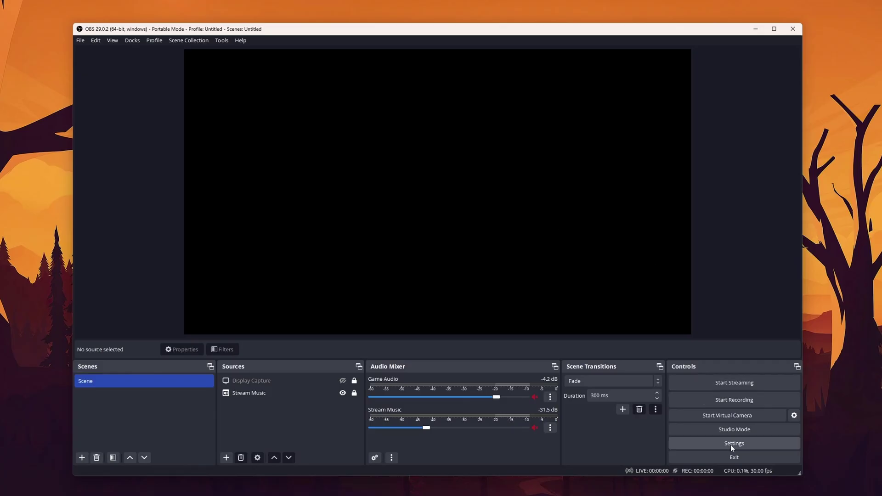
In Video settings, resize the screen capture on the canvas and list the base resolutions.
{"action": "left_click", "coordinate": [730, 444]}
{"action": "left_click", "coordinate": [276, 176]}
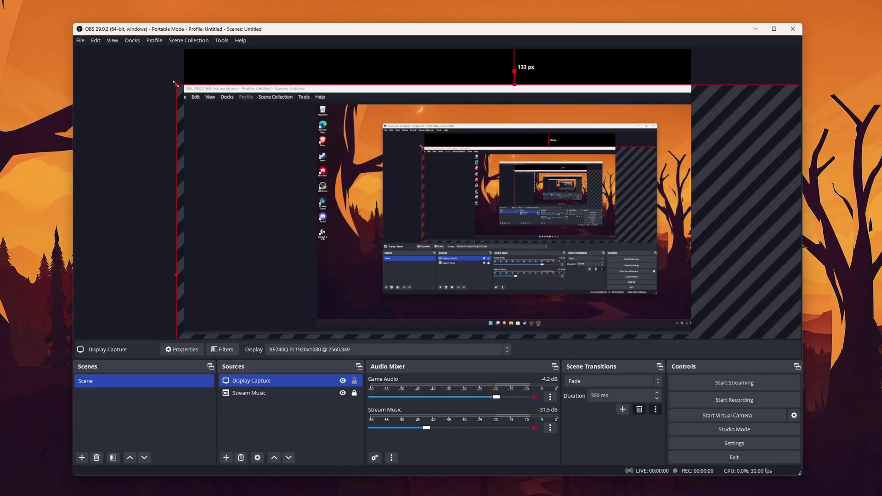
{"action": "left_click_drag", "start_coordinate": [175, 84], "coordinate": [184, 63]}
{"action": "left_click_drag", "start_coordinate": [601, 299], "coordinate": [641, 318]}
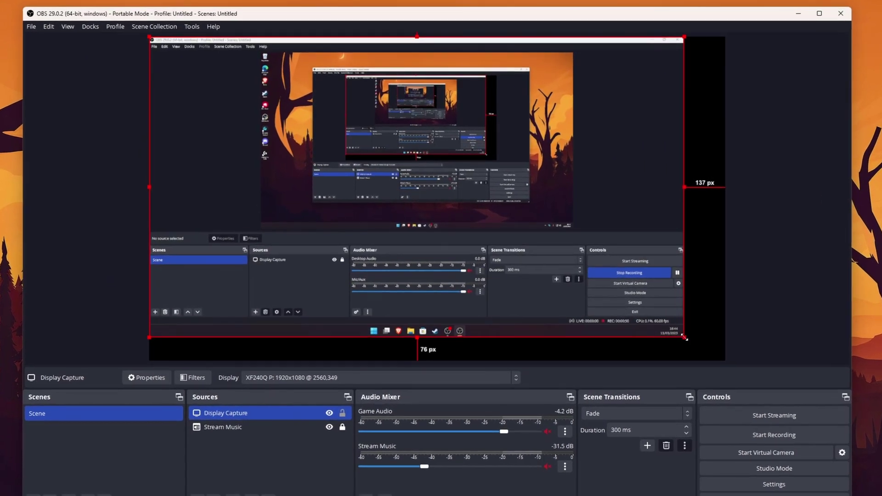
{"action": "mouse_move", "coordinate": [684, 338]}
{"action": "left_mouse_down"}
{"action": "mouse_move", "coordinate": [638, 312]}
{"action": "mouse_move", "coordinate": [682, 337]}
{"action": "left_mouse_up"}
{"action": "left_click", "coordinate": [652, 316]}
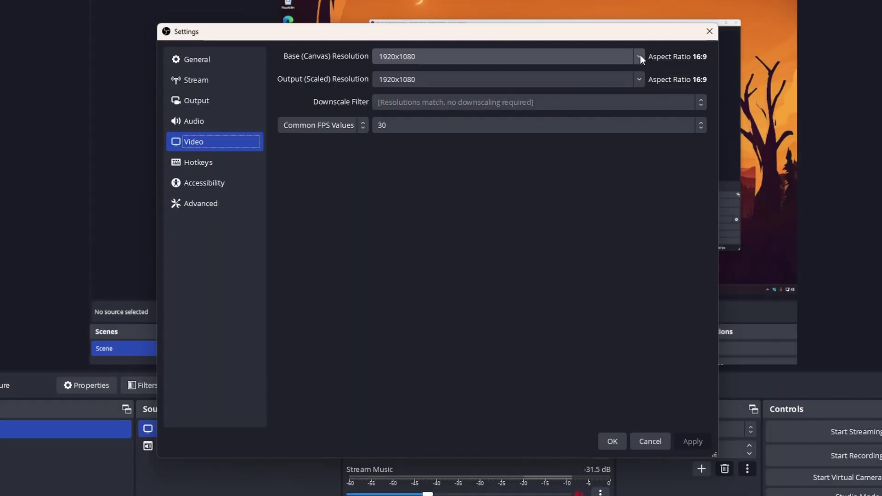
{"action": "left_click", "coordinate": [639, 55]}
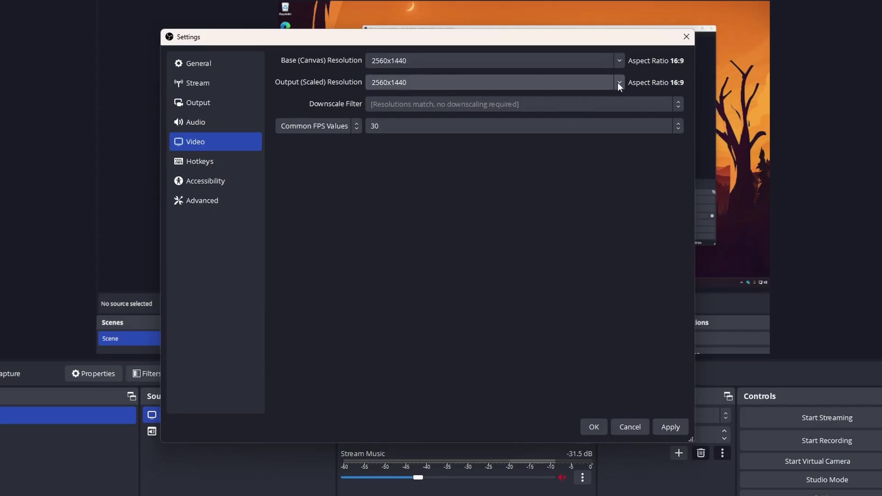
Choose 2560x1440 for the base canvas and list the output resolution options.
{"action": "left_click", "coordinate": [618, 84]}
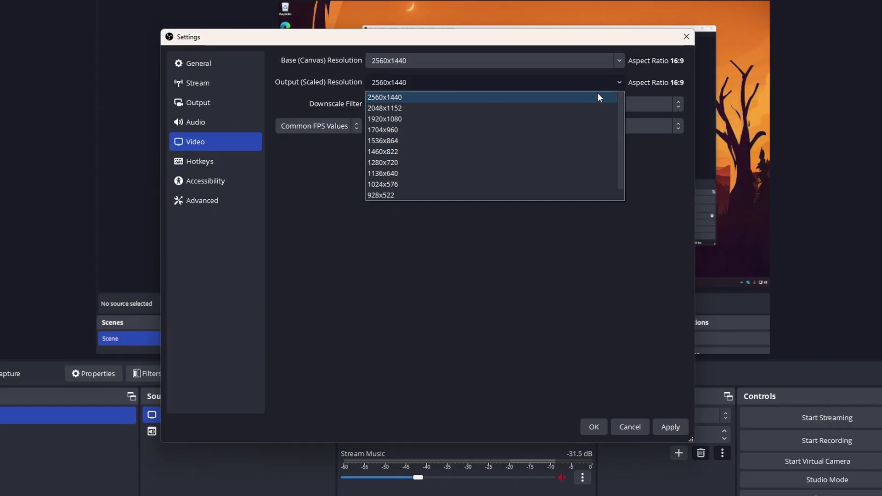
Scale the output to 1920x1080 with the Lanczos downscale filter at 60 FPS.
{"action": "left_click", "coordinate": [584, 119]}
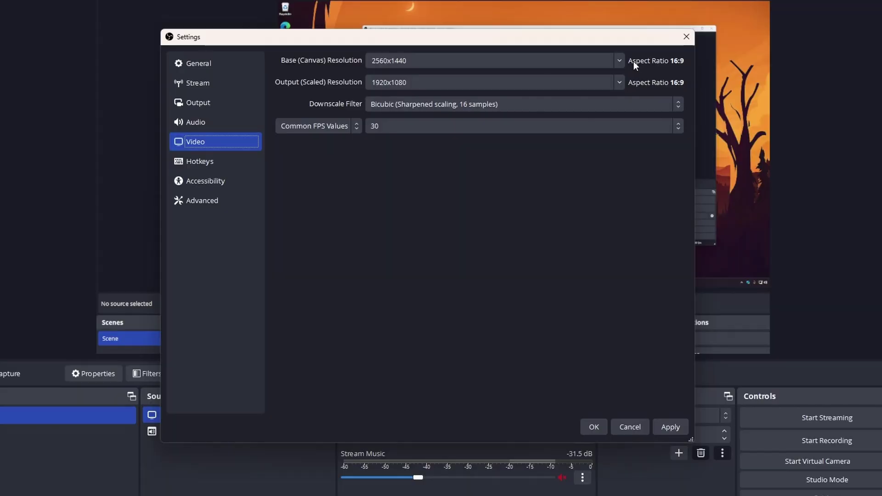
{"action": "left_click", "coordinate": [619, 80]}
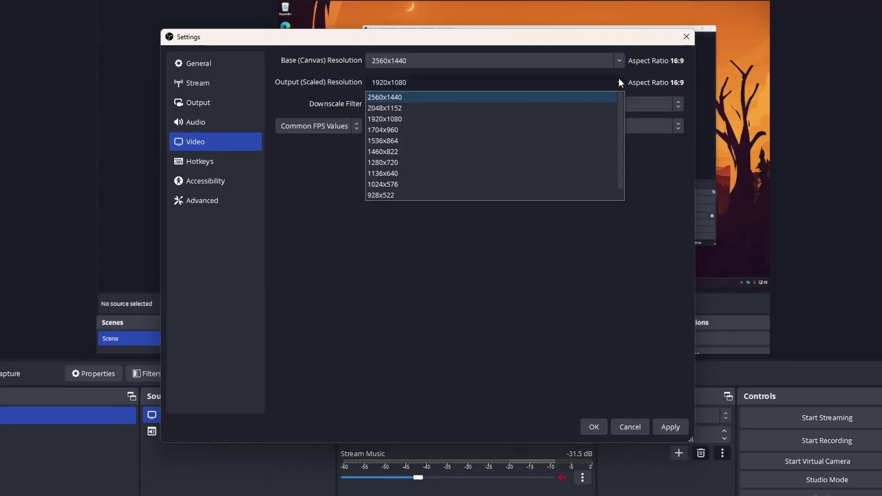
{"action": "left_click", "coordinate": [568, 97]}
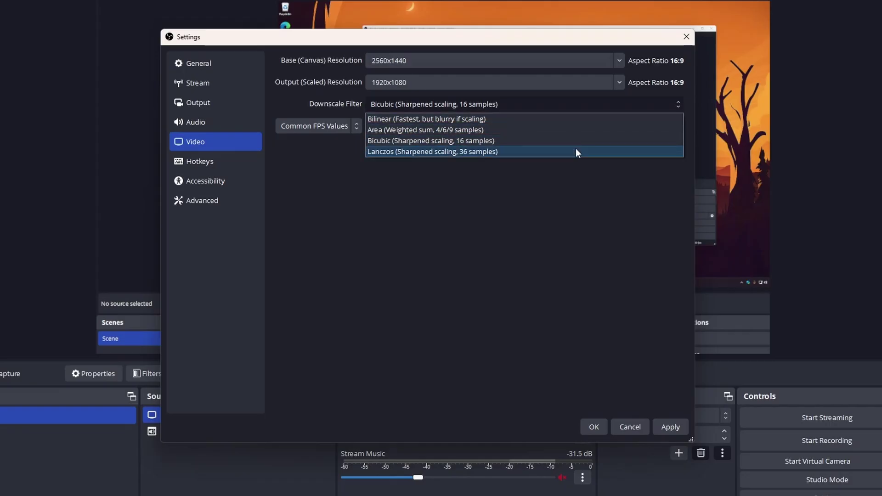
{"action": "left_click", "coordinate": [577, 153]}
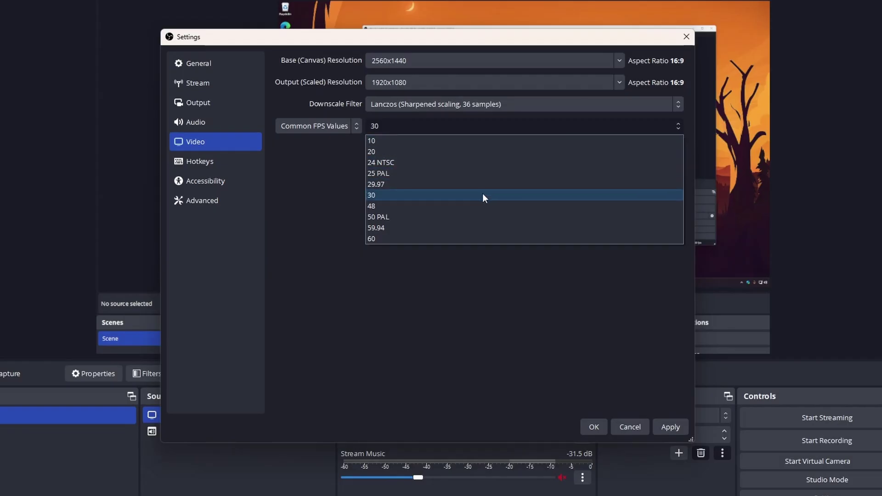
{"action": "left_click", "coordinate": [461, 239]}
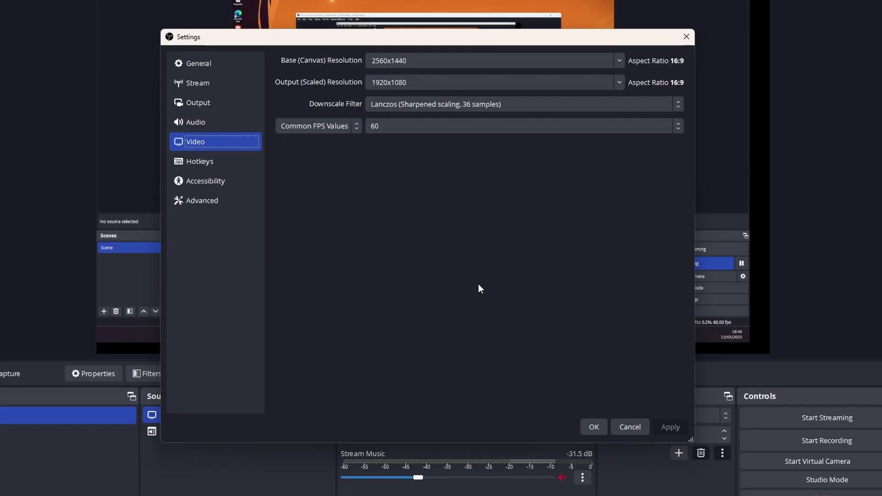
{"action": "left_click", "coordinate": [211, 103]}
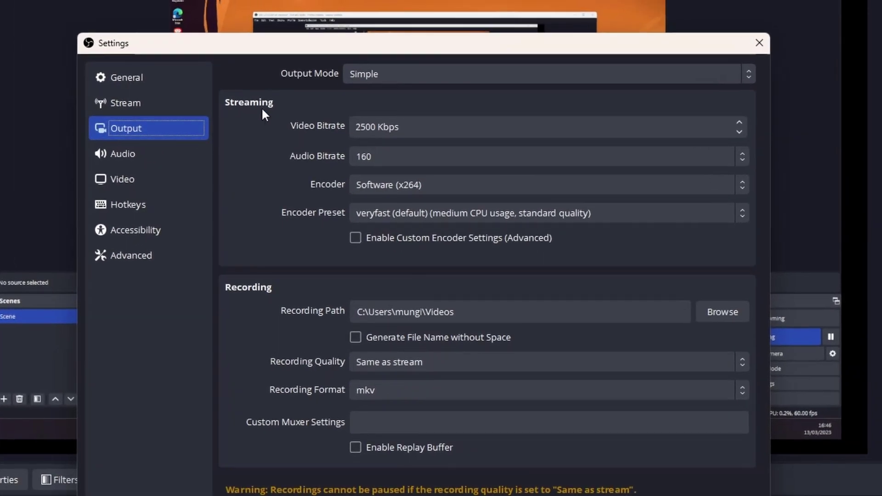
Set the video bitrate to 6000 Kbps and switch the output mode to Advanced.
{"action": "left_click", "coordinate": [364, 74]}
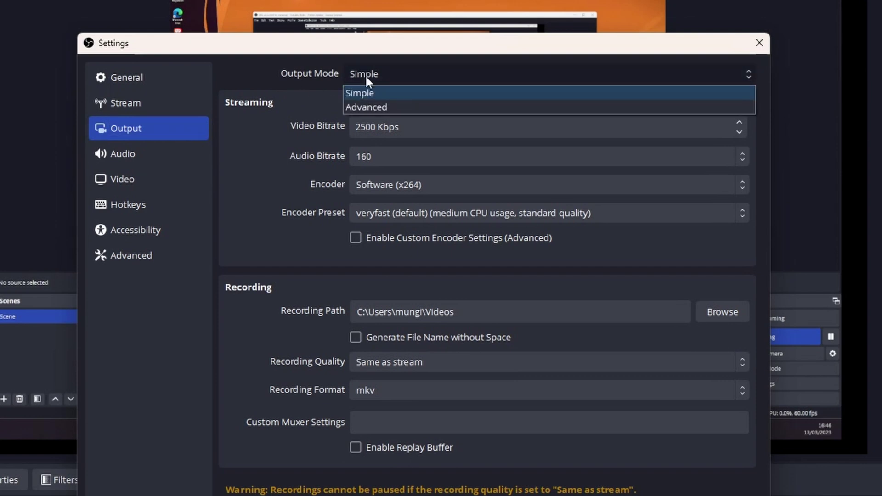
{"action": "left_click", "coordinate": [375, 93]}
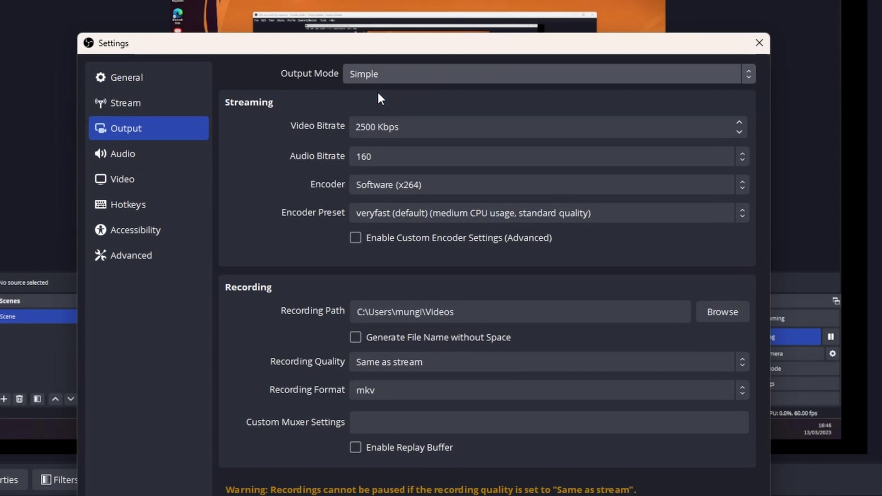
{"action": "left_click_drag", "start_coordinate": [424, 122], "coordinate": [309, 123]}
{"action": "type", "text": "60000"}
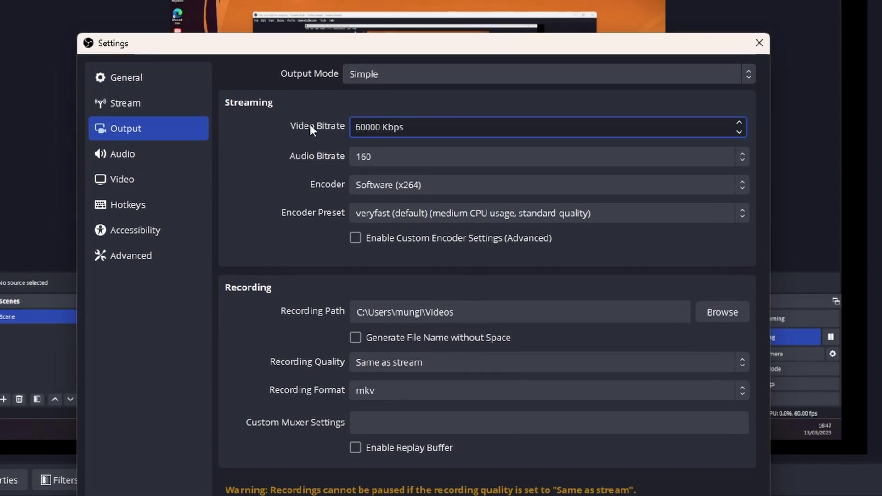
{"action": "key", "text": "BackSpace"}
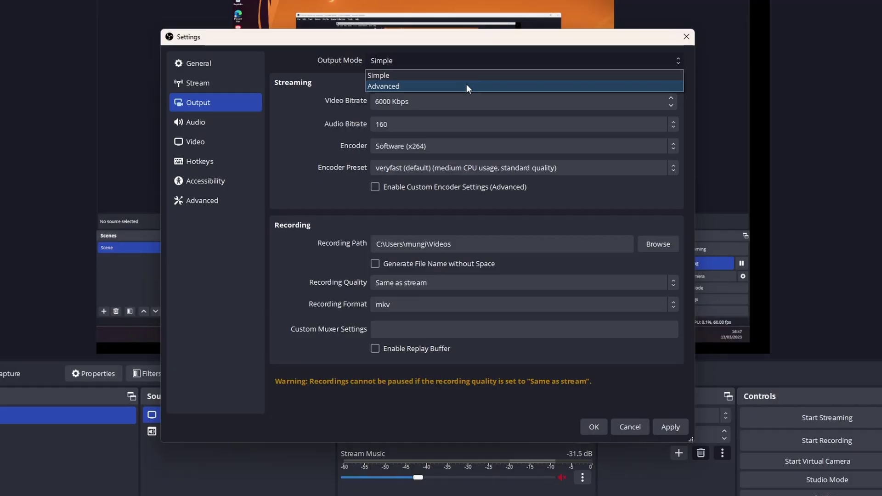
{"action": "left_click", "coordinate": [466, 84]}
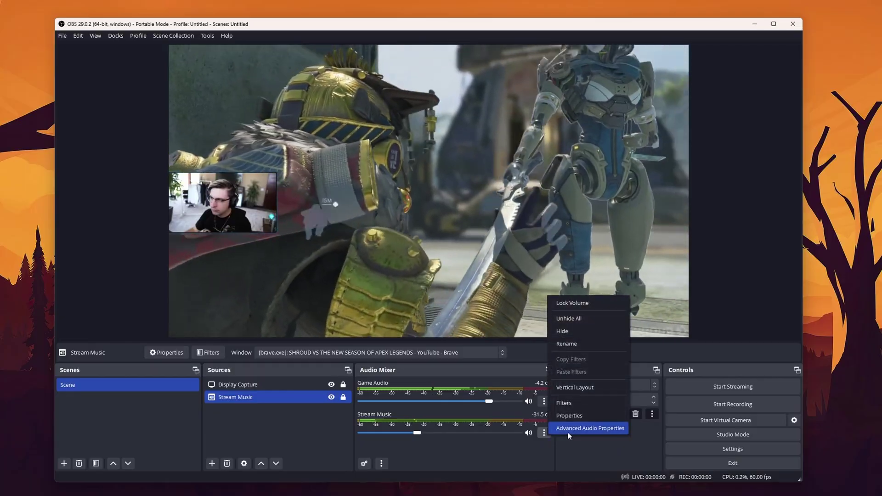
Remove Stream Music from audio track 2 and enable the Twitch VOD track.
{"action": "left_click", "coordinate": [574, 429]}
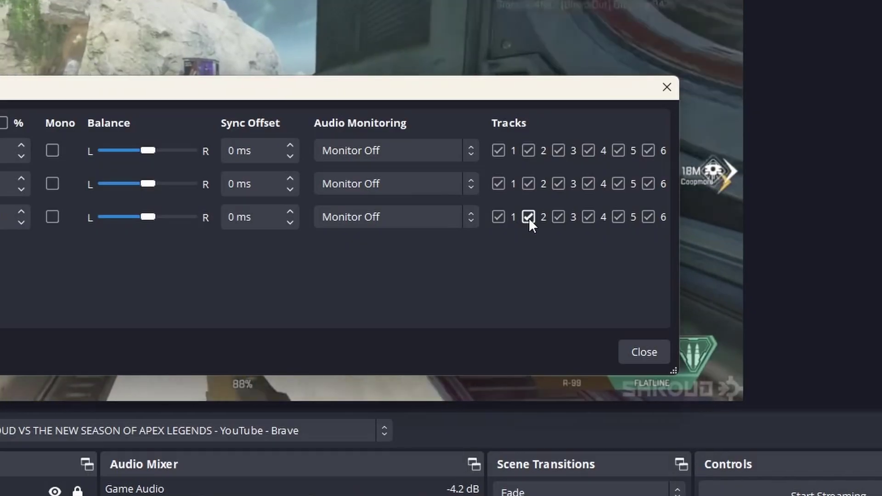
{"action": "left_click", "coordinate": [576, 242]}
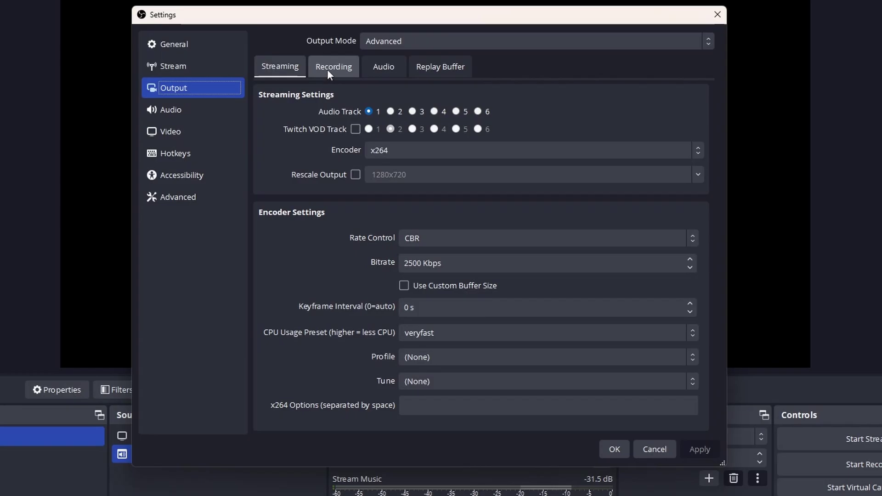
{"action": "left_click", "coordinate": [327, 70]}
{"action": "left_click", "coordinate": [393, 204]}
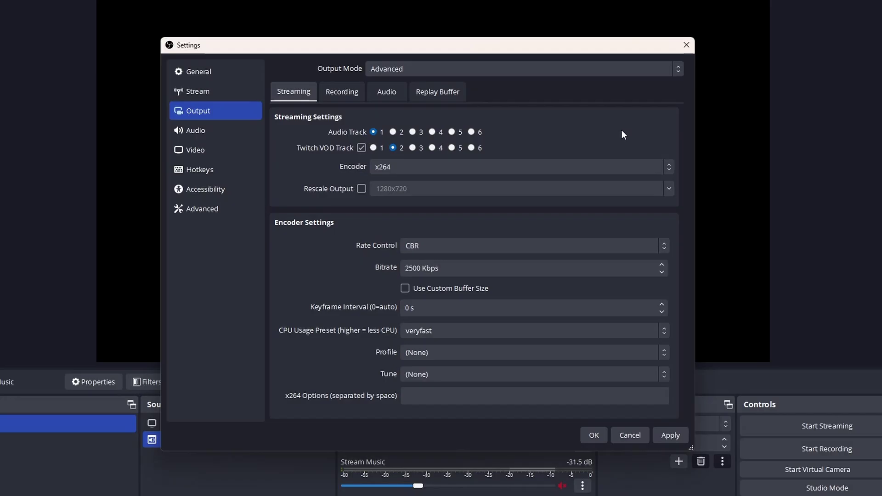
Keep the x264 streaming encoder with a 6000 Kbps bitrate and a 2 s keyframe interval.
{"action": "left_click", "coordinate": [578, 168]}
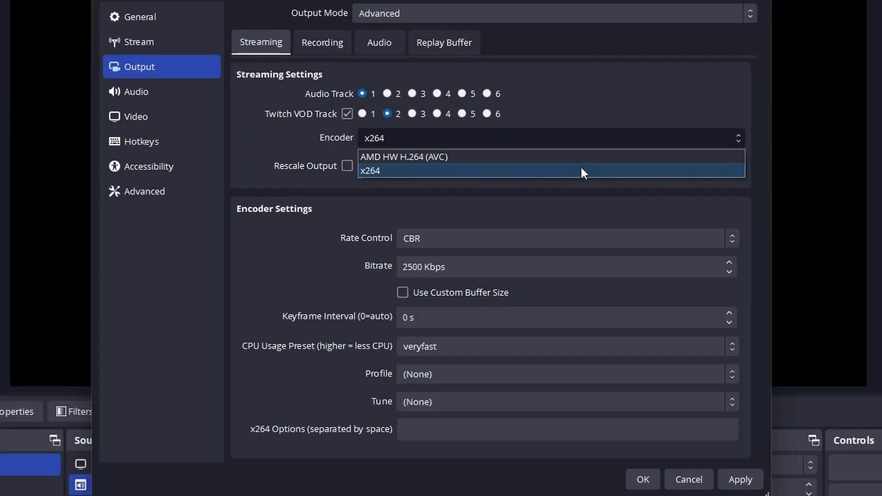
{"action": "left_click", "coordinate": [545, 193]}
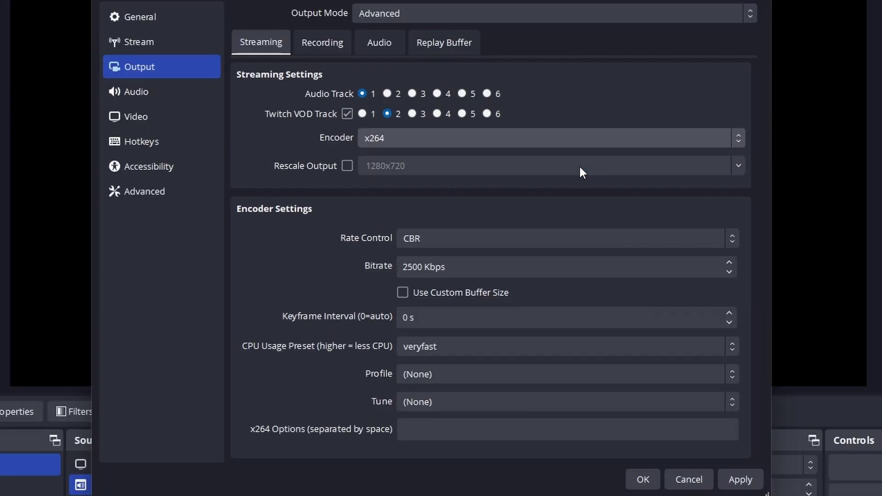
{"action": "left_click", "coordinate": [413, 267]}
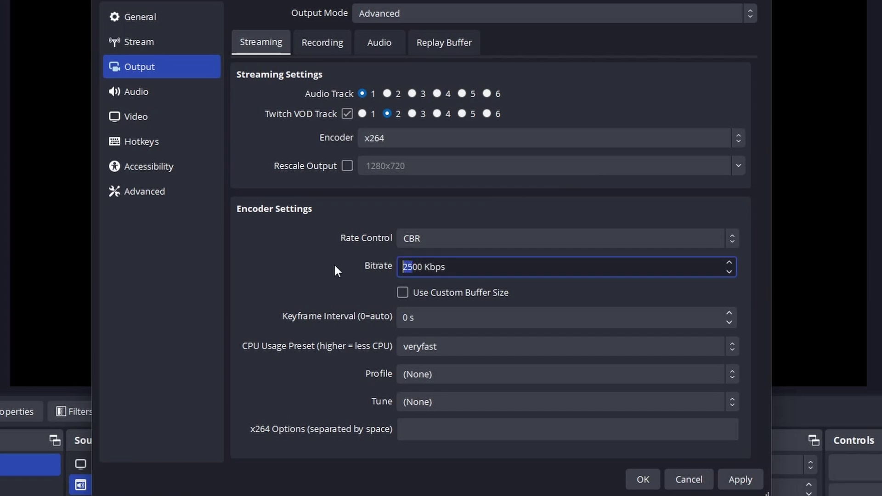
{"action": "type", "text": "60"}
{"action": "double_click", "coordinate": [403, 317]}
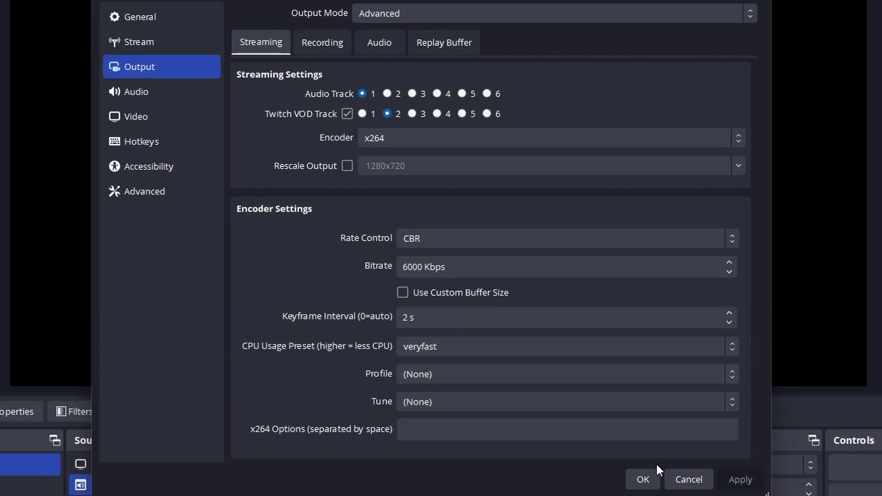
{"action": "scroll", "coordinate": [418, 377], "scroll_direction": "down", "scroll_amount": 3}
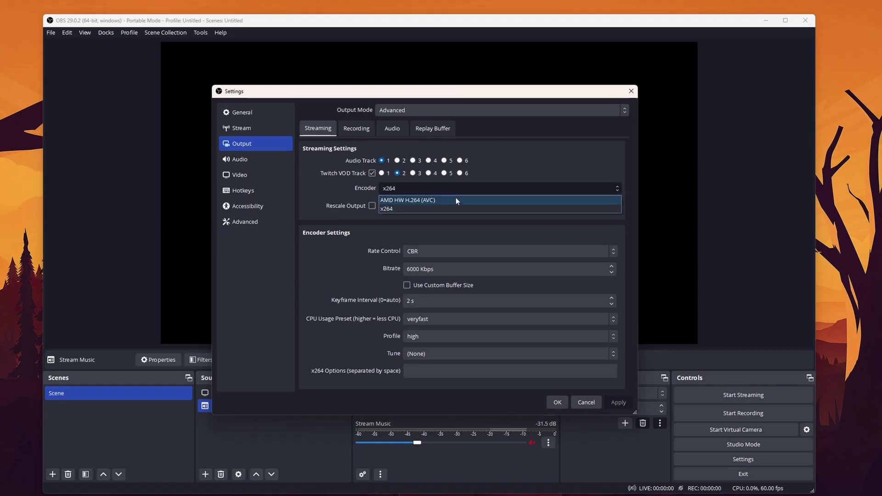
Select AMD HW H.264 (AVC) in the streaming Encoder dropdown.
{"action": "left_click", "coordinate": [453, 200]}
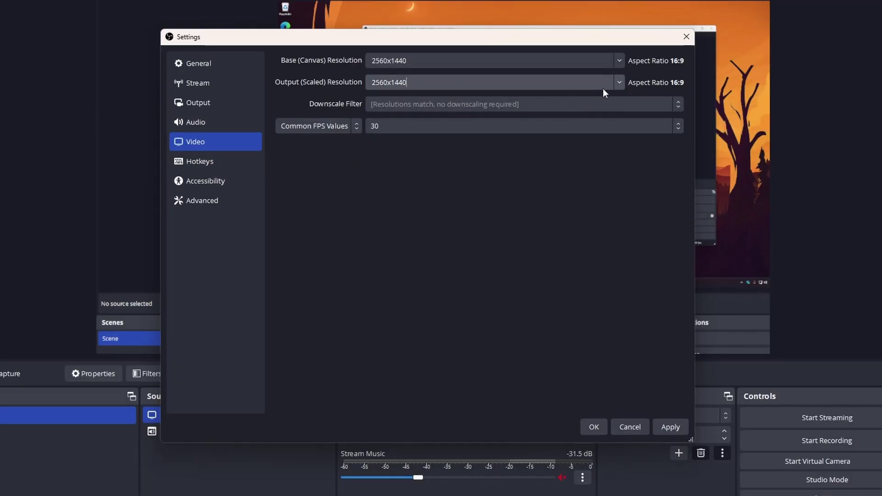
Set 1920x1080 output resolution, turn on stream output rescaling, and review the rate control modes.
{"action": "left_click", "coordinate": [617, 82]}
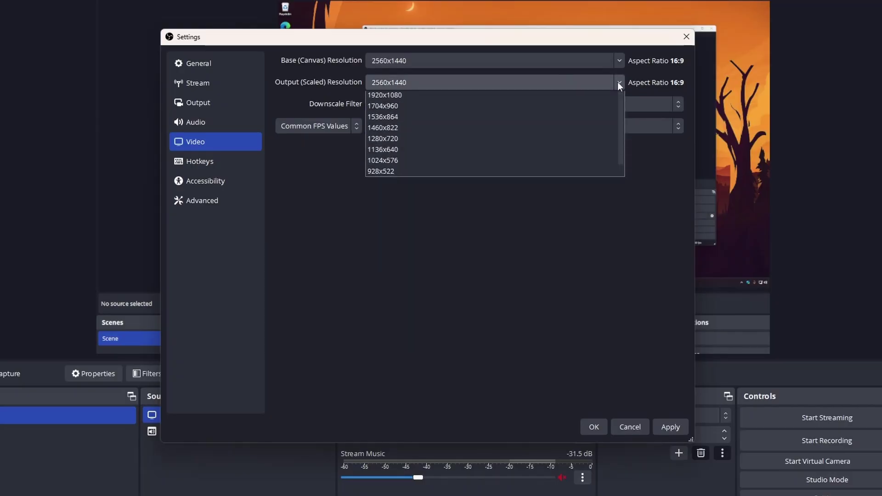
{"action": "left_click", "coordinate": [584, 119]}
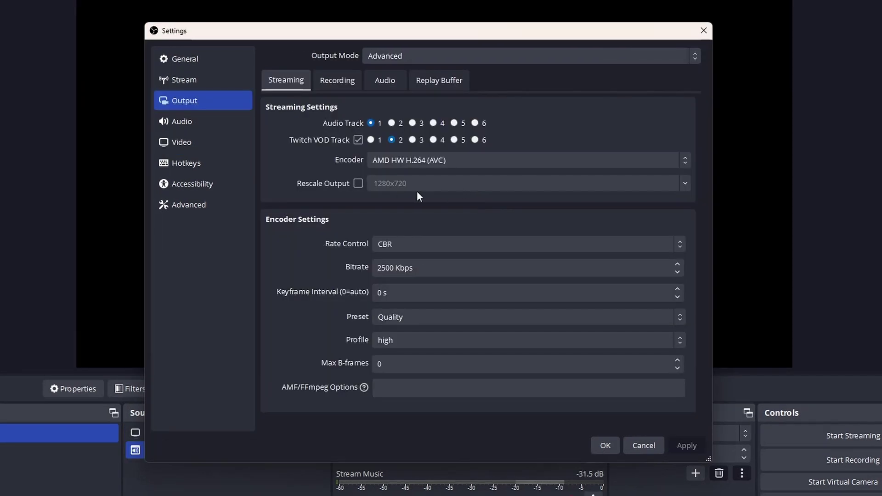
{"action": "left_click", "coordinate": [358, 184]}
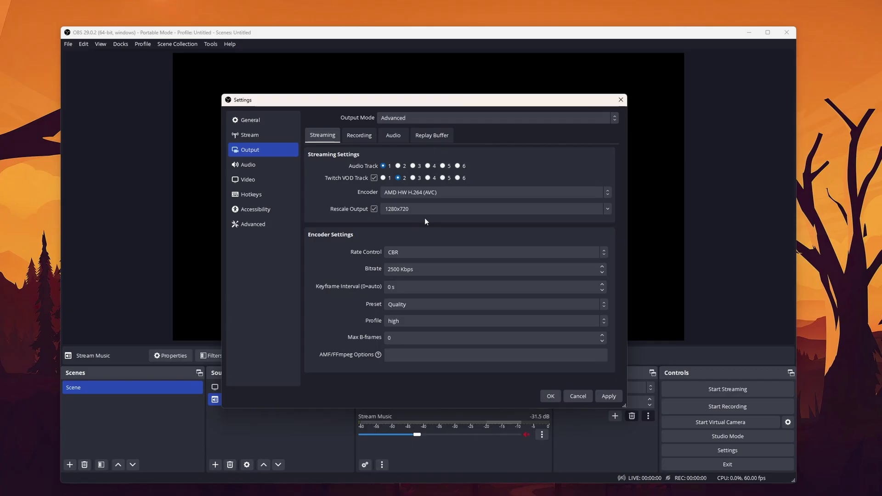
{"action": "left_click", "coordinate": [446, 252]}
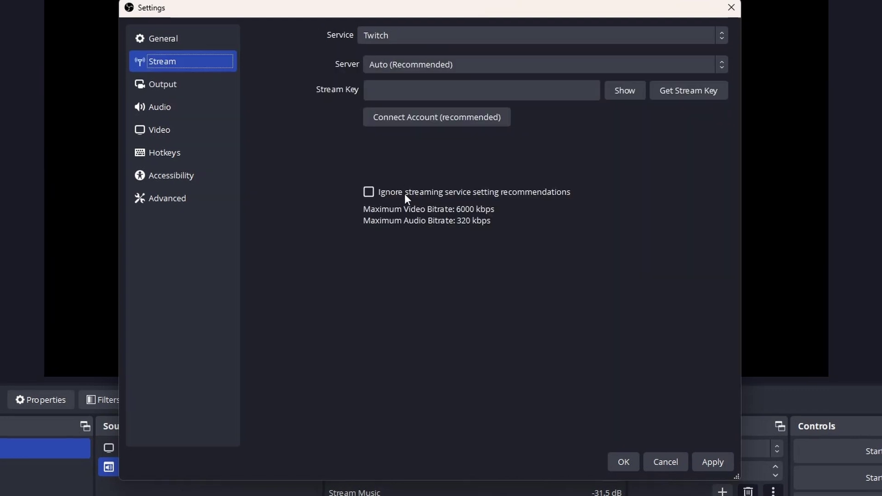
Tick 'Ignore streaming service setting recommendations' and confirm the warning with Yes.
{"action": "left_click", "coordinate": [404, 194]}
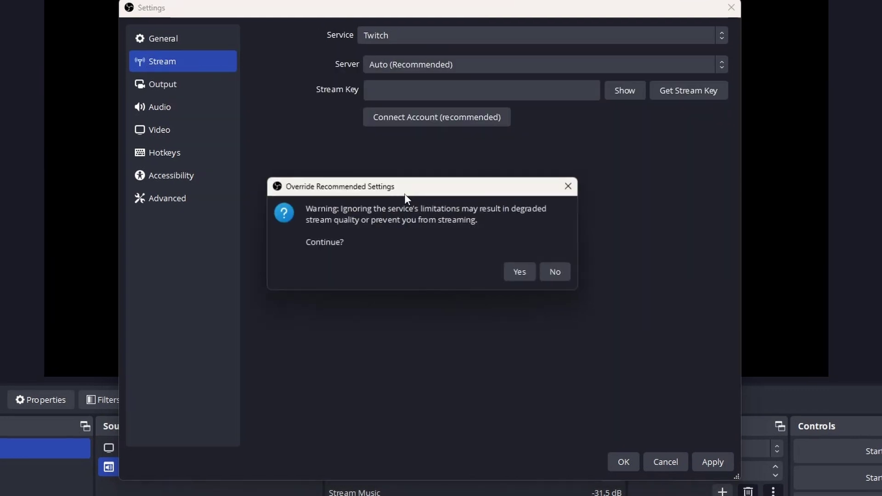
{"action": "left_click", "coordinate": [519, 274]}
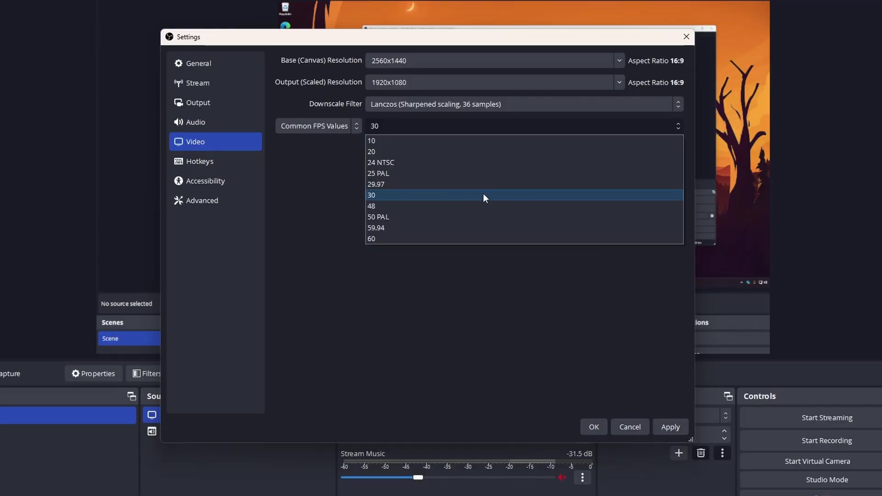
Choose 60 in Common FPS Values on the Video page.
{"action": "left_click", "coordinate": [461, 238]}
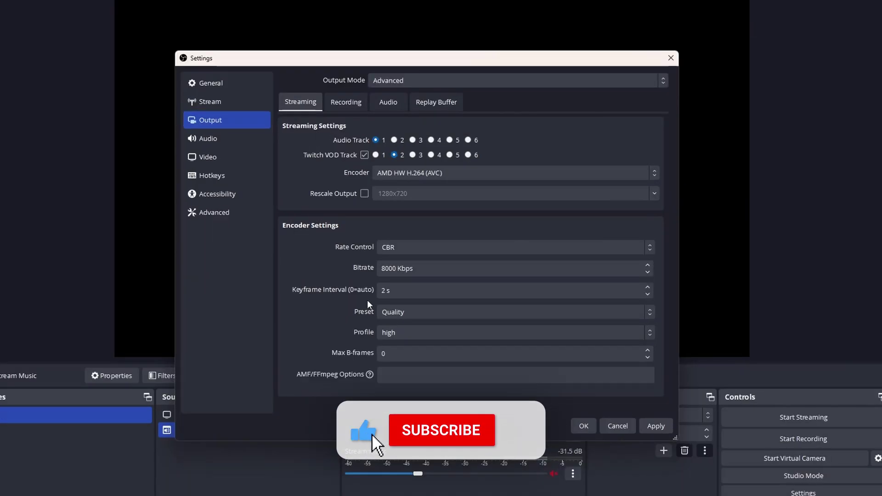
Keep the AMD encoder's Quality preset and high profile, and enter 2 for Max B-frames.
{"action": "left_click", "coordinate": [392, 312]}
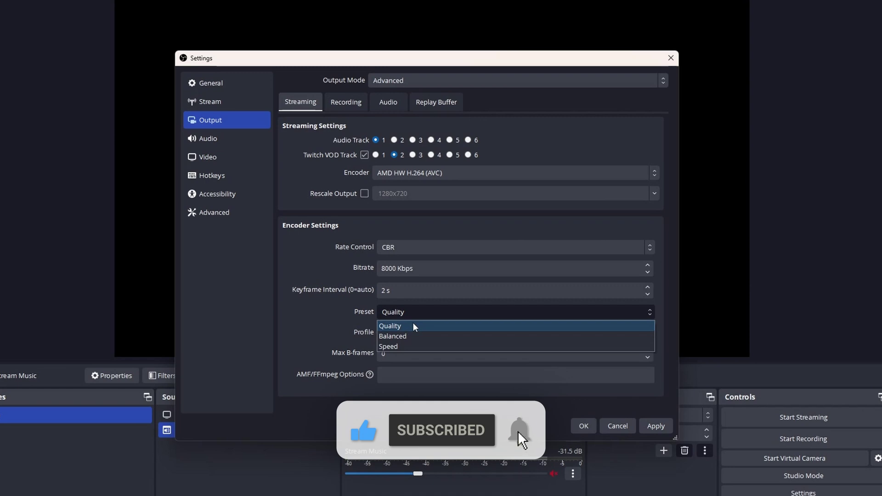
{"action": "left_click", "coordinate": [413, 326]}
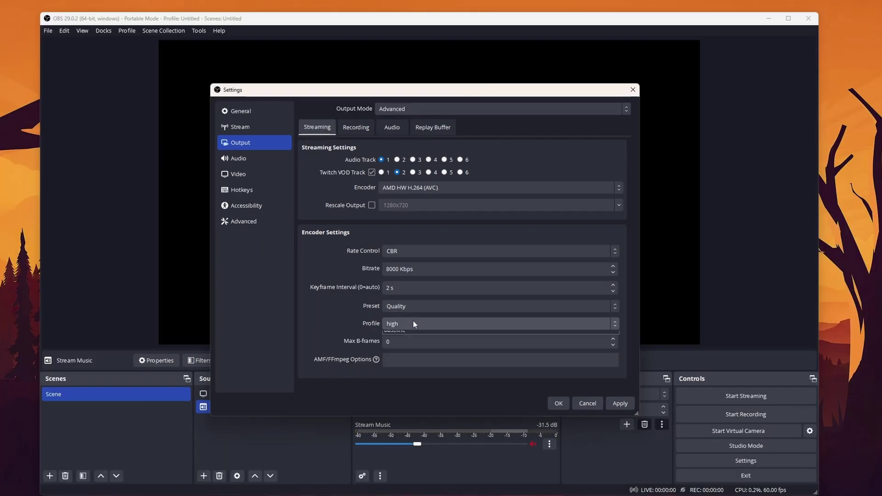
{"action": "left_click", "coordinate": [413, 334]}
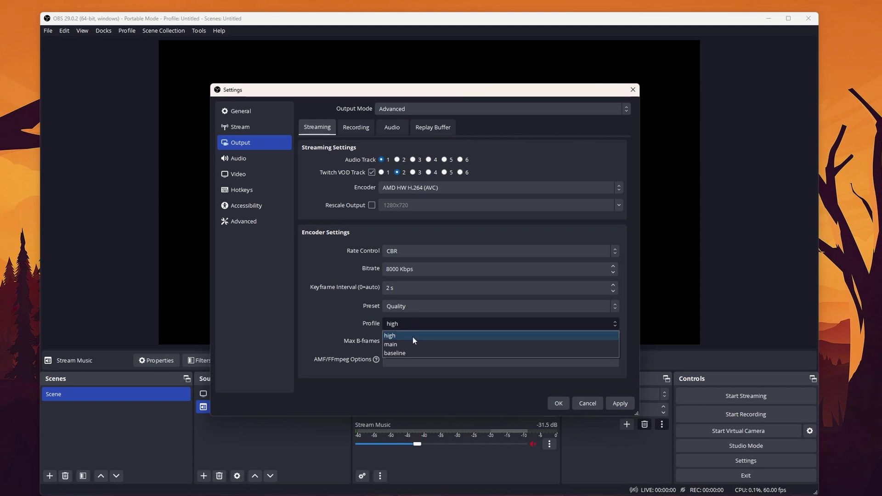
{"action": "left_click", "coordinate": [413, 337]}
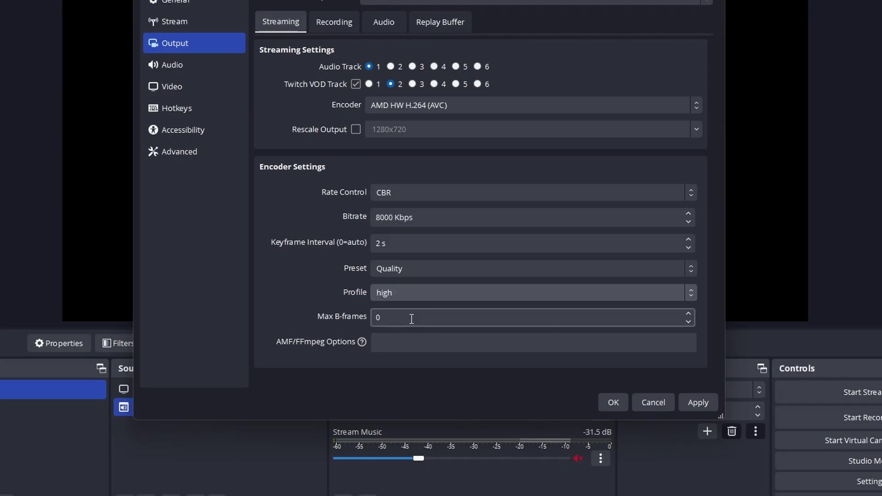
{"action": "double_click", "coordinate": [412, 319]}
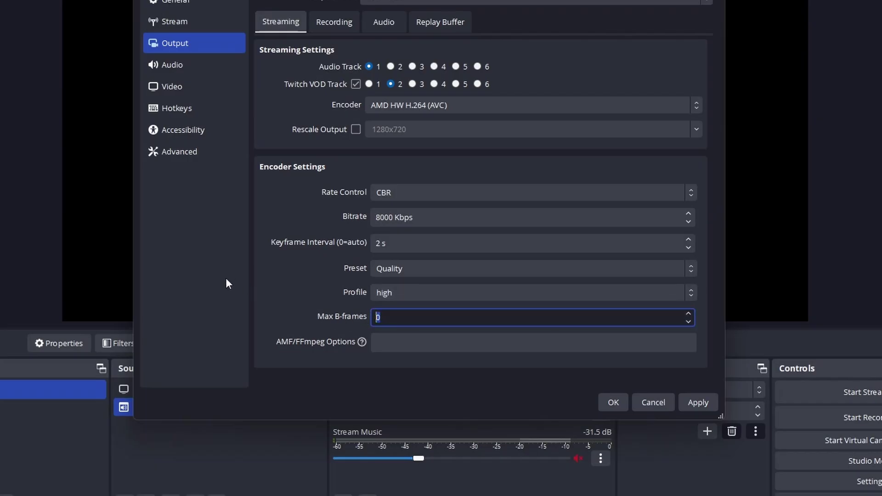
{"action": "type", "text": "2"}
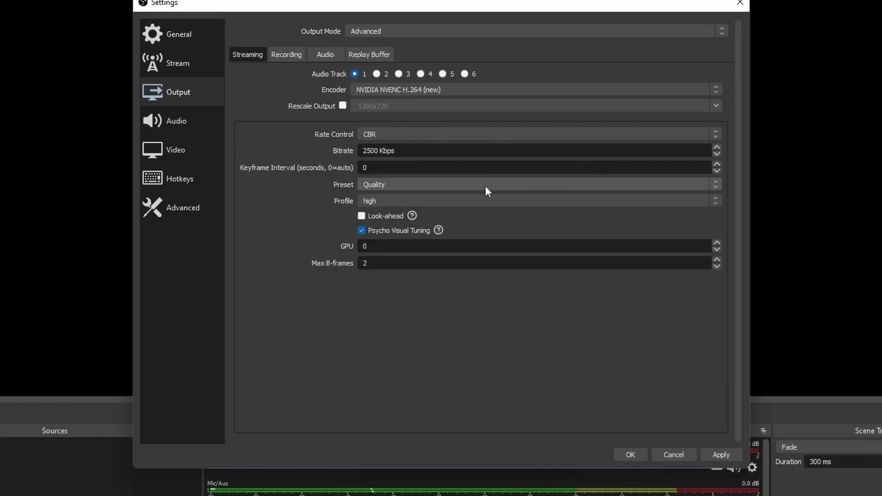
{"action": "left_click", "coordinate": [486, 186]}
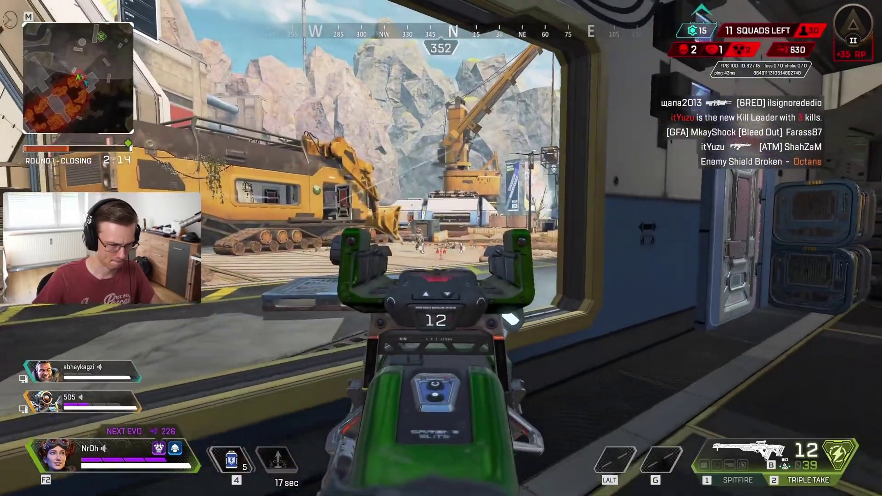
{"action": "left_click", "coordinate": [441, 248]}
{"action": "key", "text": "1"}
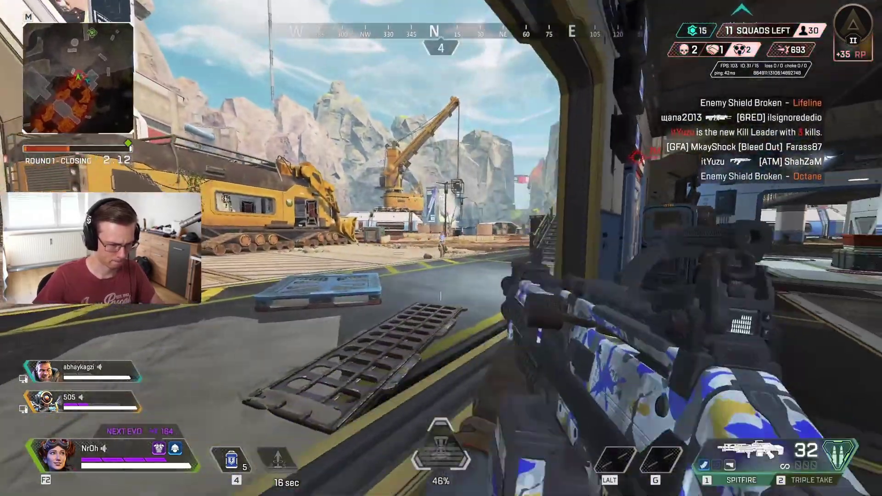
{"action": "left_click", "coordinate": [441, 248]}
{"action": "left_click", "coordinate": [441, 248]}
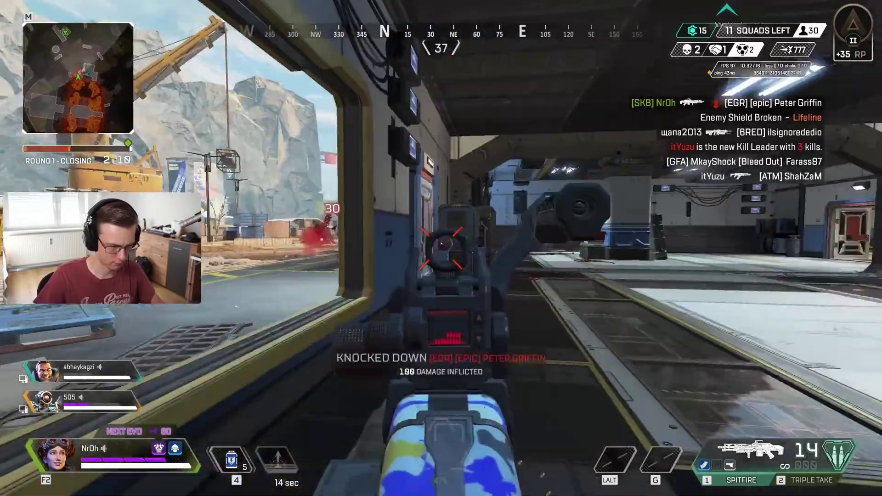
{"action": "key", "text": "2"}
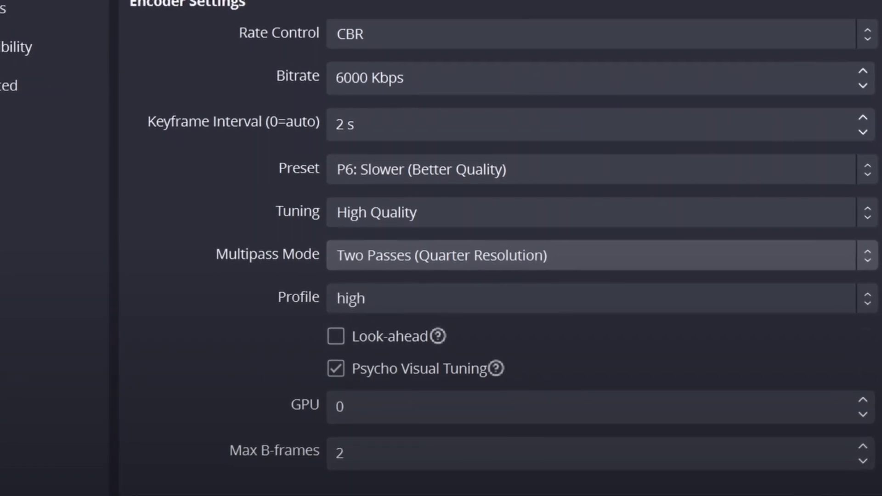
Review the tutorial's streaming settings, keeping encoder tuning on High Quality, then check the profile options.
{"action": "key", "text": "space"}
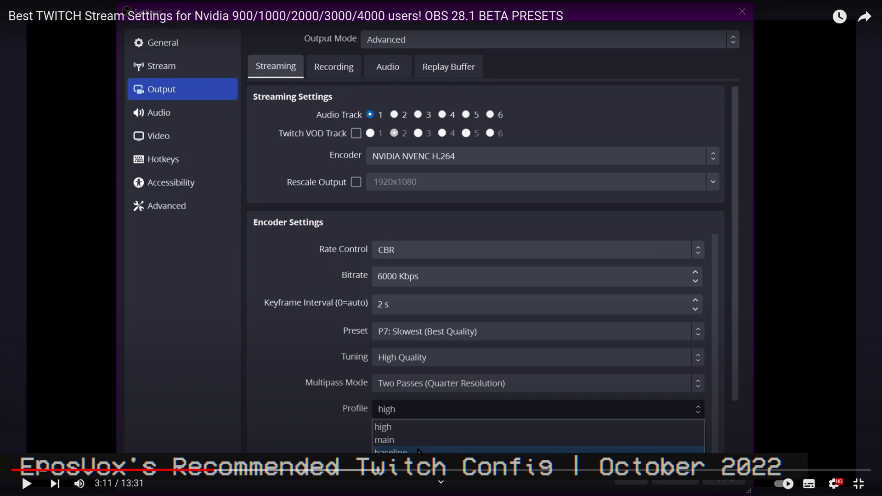
{"action": "key", "text": "space"}
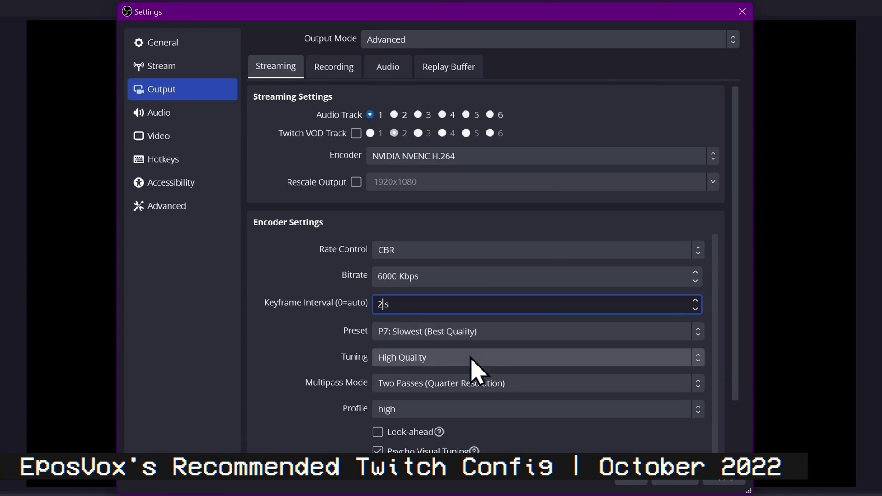
{"action": "left_click", "coordinate": [473, 363]}
{"action": "left_click", "coordinate": [368, 370]}
{"action": "left_click", "coordinate": [436, 358]}
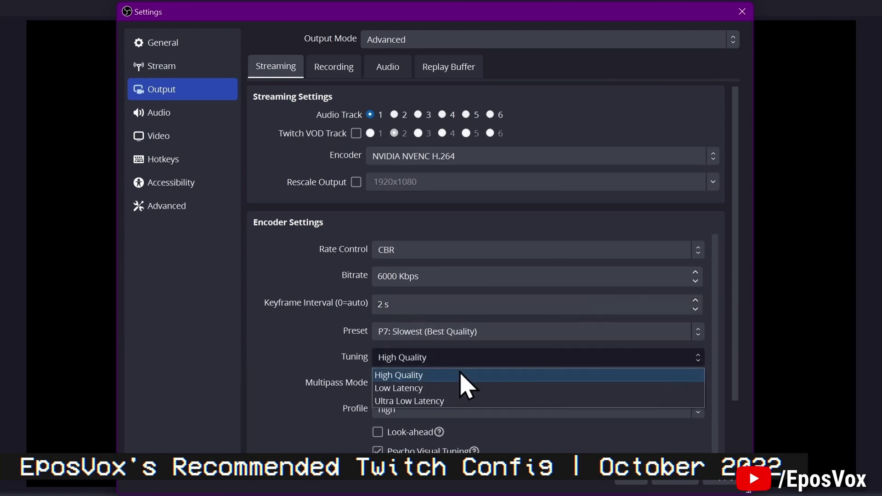
{"action": "left_click", "coordinate": [422, 373]}
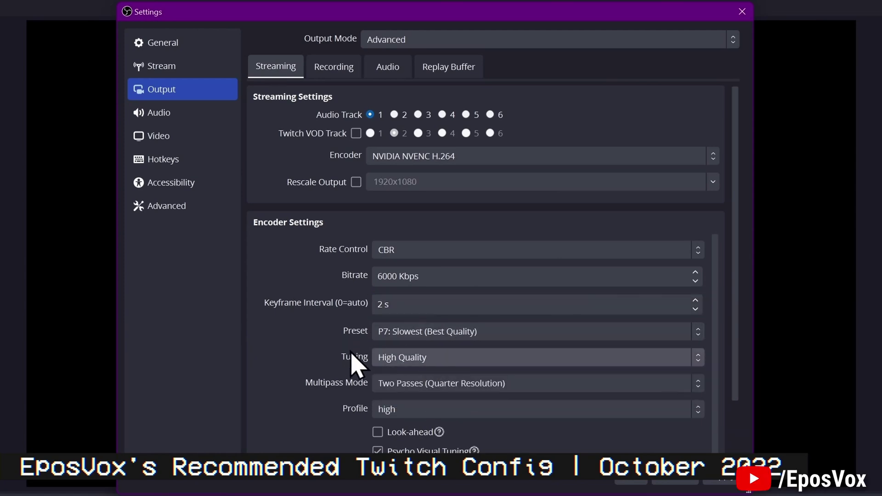
{"action": "left_click", "coordinate": [425, 411]}
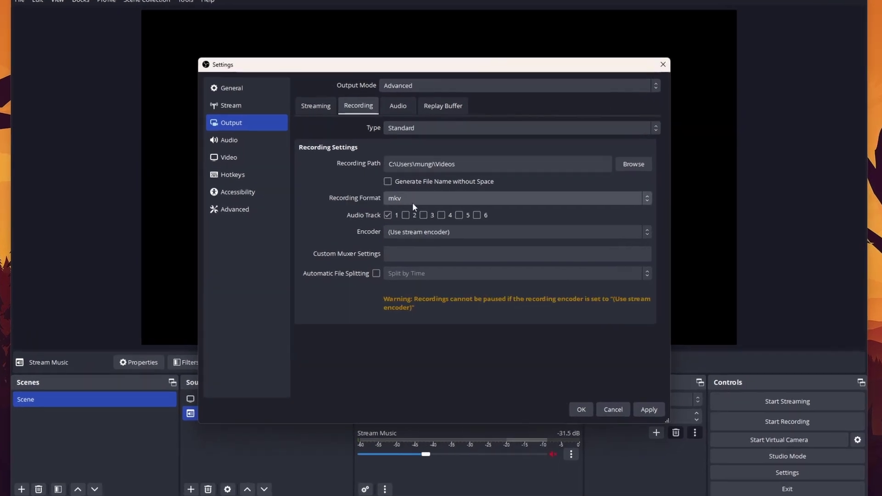
Check the mkv recording format and switch the recording encoder to Hardware (NVENC, H.264).
{"action": "left_click", "coordinate": [447, 207]}
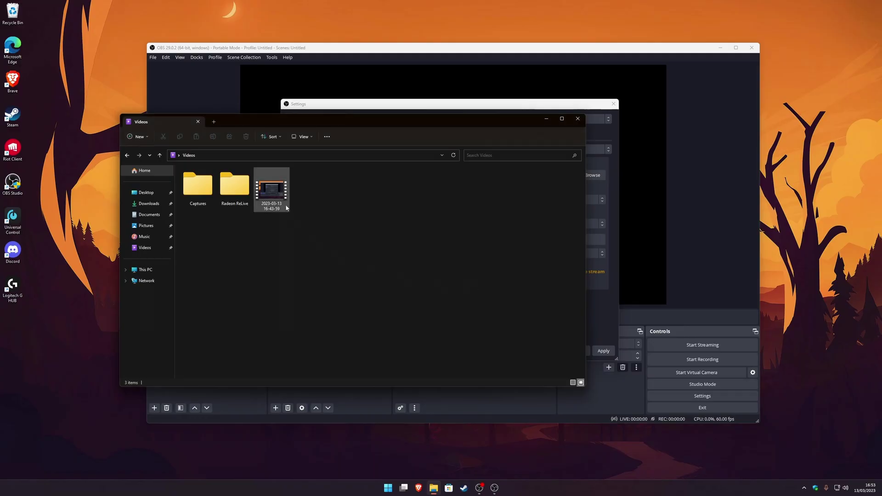
{"action": "double_click", "coordinate": [286, 207]}
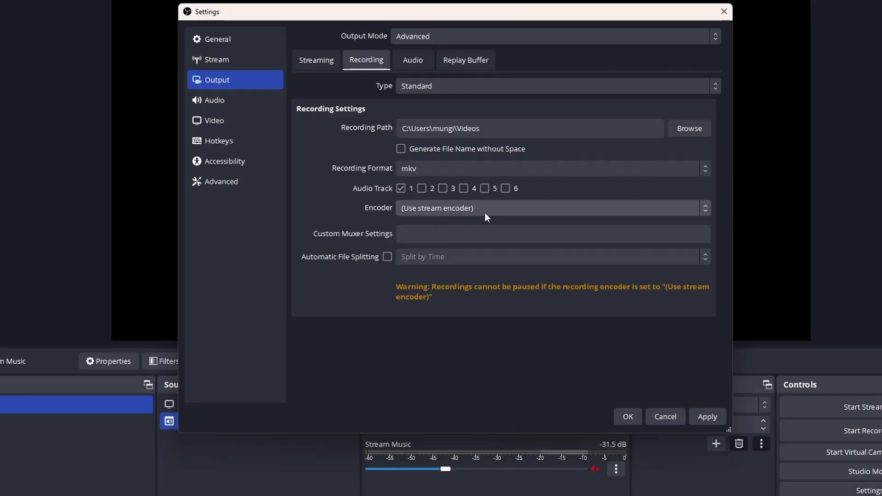
{"action": "left_click", "coordinate": [494, 208]}
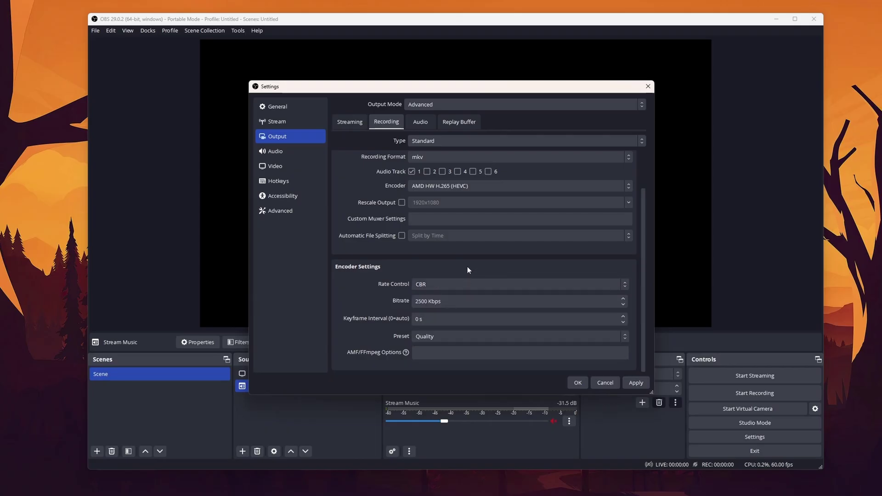
Set recording rate control to CQP at CQ level 17 with a 2 s keyframe interval.
{"action": "left_click", "coordinate": [471, 283]}
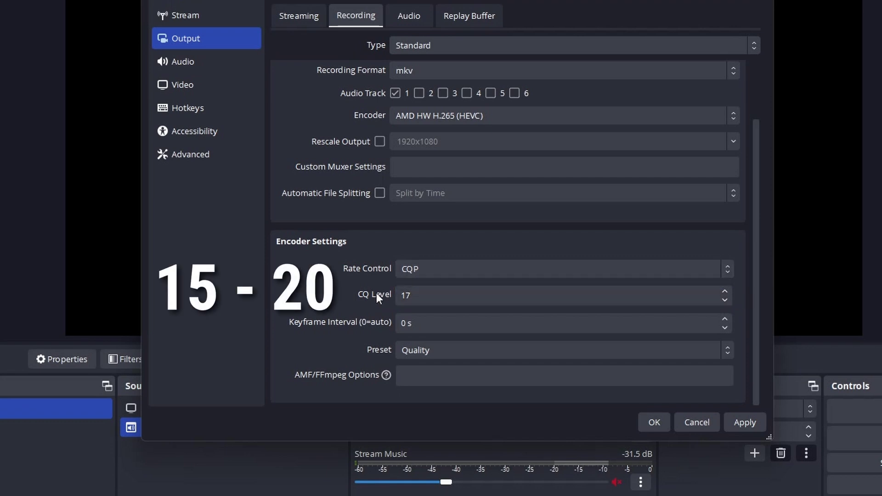
{"action": "double_click", "coordinate": [406, 324]}
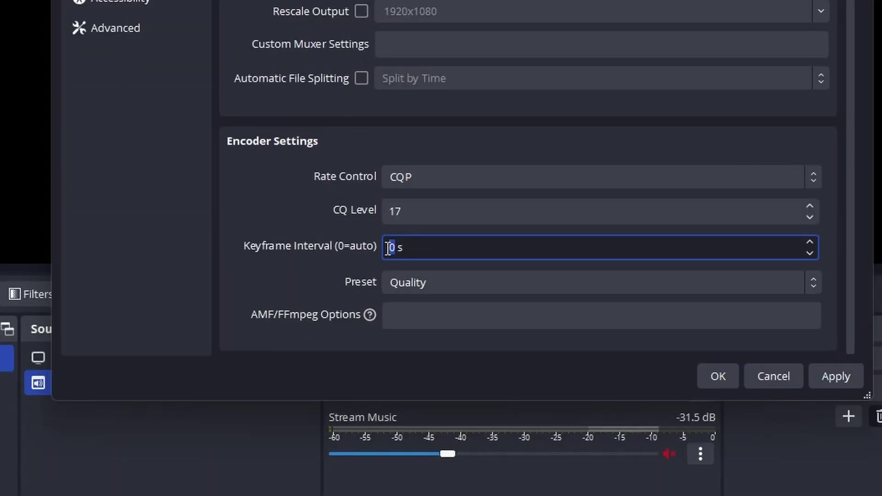
{"action": "left_click", "coordinate": [317, 230]}
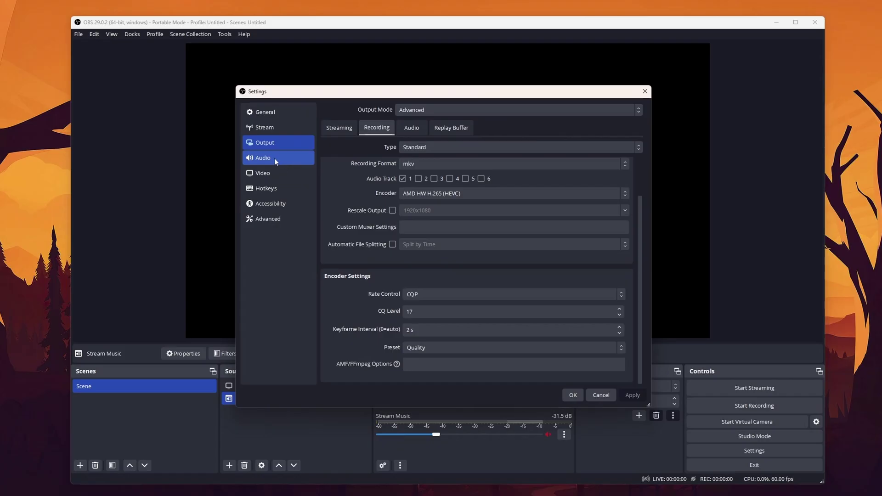
Set the audio sample rate to 48 kHz, keeping stereo channels.
{"action": "left_click", "coordinate": [272, 157]}
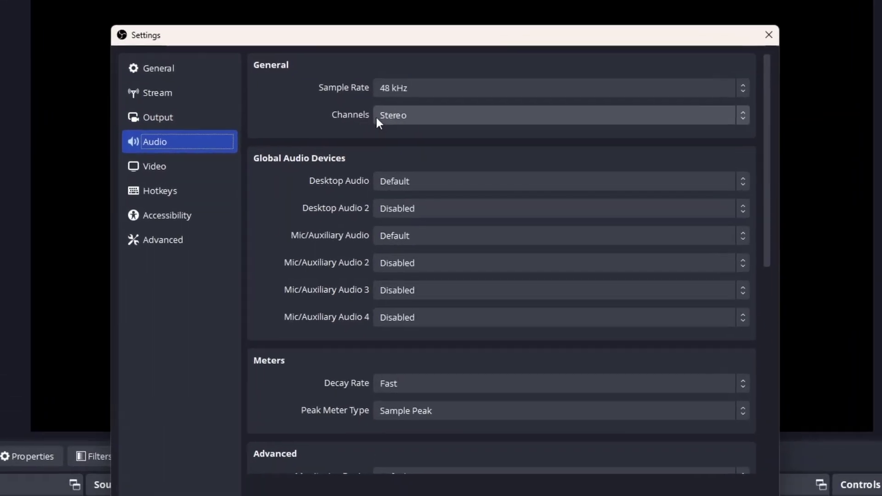
{"action": "left_click", "coordinate": [430, 127]}
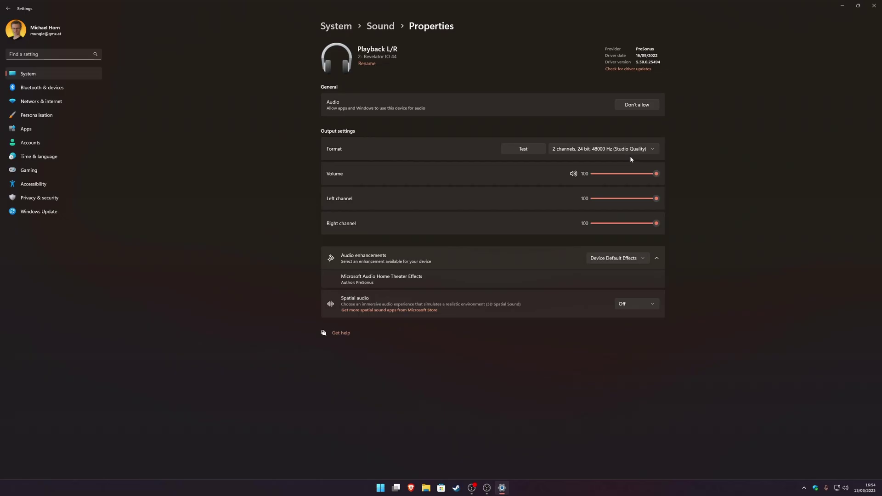
{"action": "left_click", "coordinate": [634, 153]}
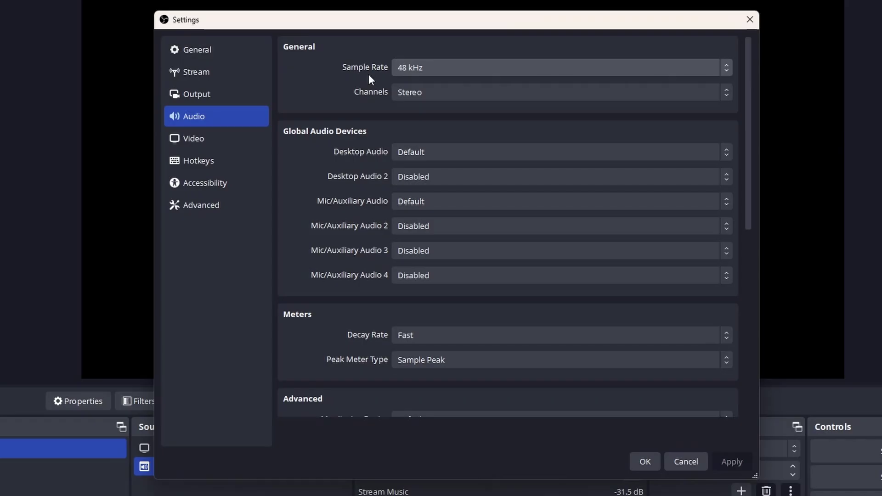
{"action": "left_click", "coordinate": [220, 204]}
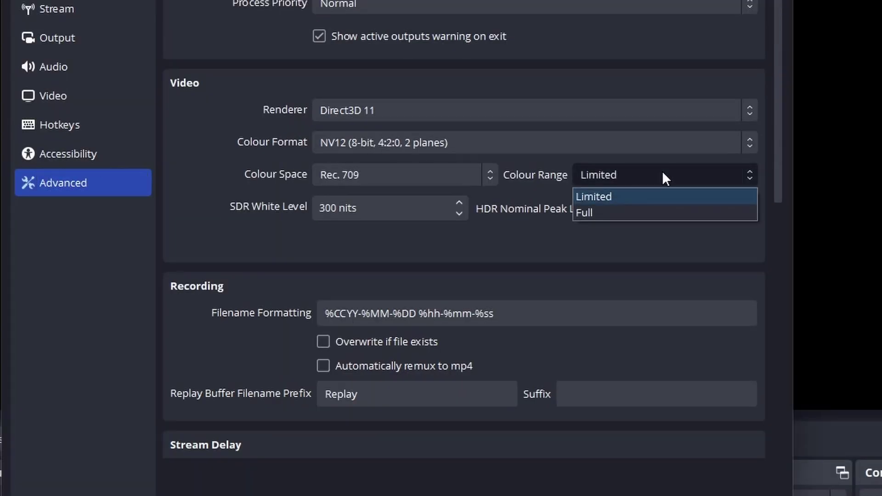
Change the Advanced colour range from Limited to Full.
{"action": "left_click", "coordinate": [653, 212]}
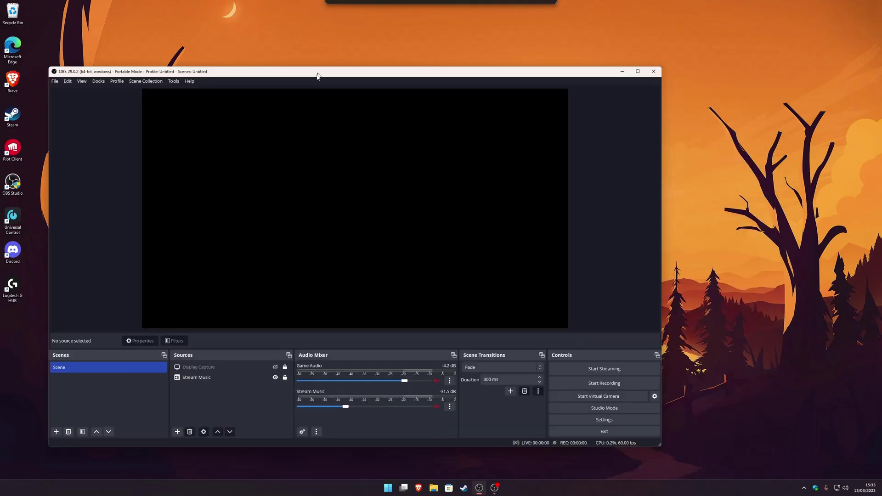
{"action": "left_click_drag", "start_coordinate": [317, 75], "coordinate": [341, 19]}
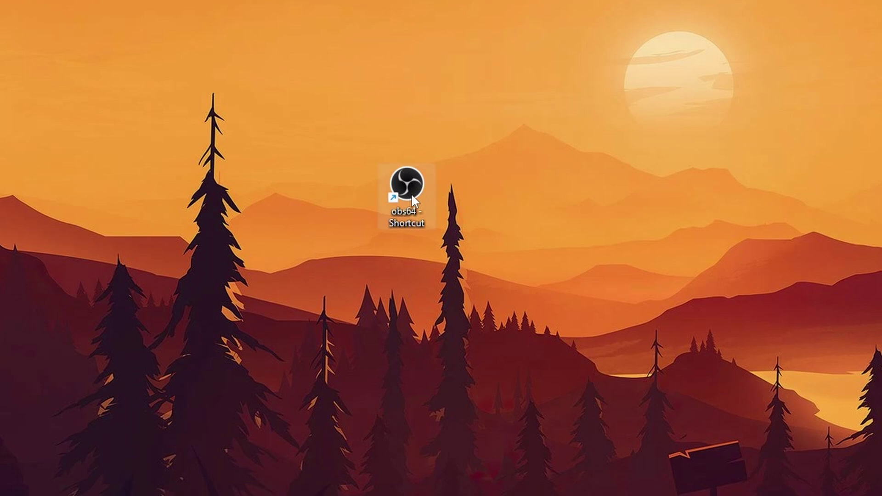
Run OBS as administrator and tick 'Run this program as an administrator' in the obs64 shortcut's Compatibility settings.
{"action": "right_click", "coordinate": [389, 176]}
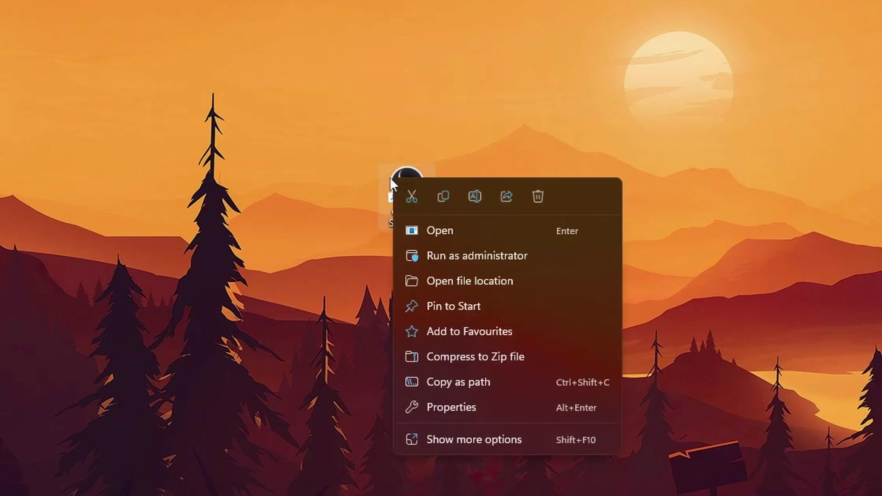
{"action": "left_click", "coordinate": [504, 258]}
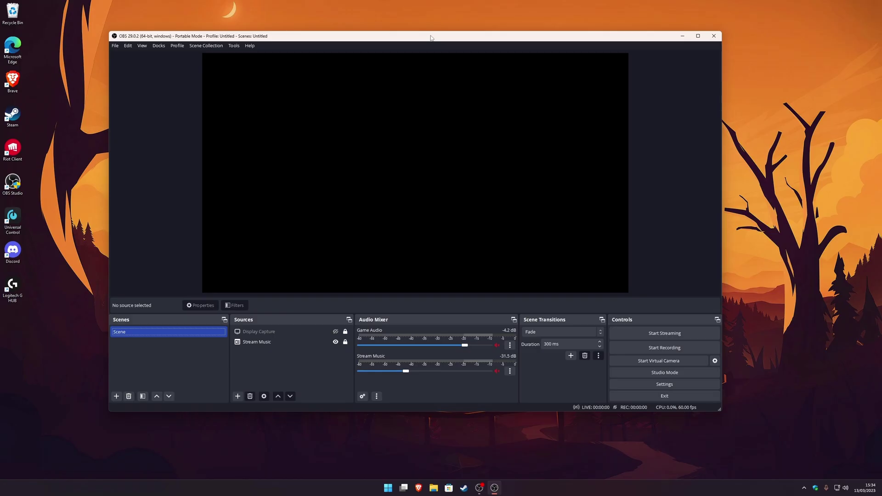
{"action": "mouse_move", "coordinate": [428, 41]}
{"action": "left_mouse_down"}
{"action": "mouse_move", "coordinate": [394, 58]}
{"action": "mouse_move", "coordinate": [408, 46]}
{"action": "mouse_move", "coordinate": [419, 55]}
{"action": "mouse_move", "coordinate": [419, 77]}
{"action": "mouse_move", "coordinate": [504, 74]}
{"action": "mouse_move", "coordinate": [414, 35]}
{"action": "left_mouse_up"}
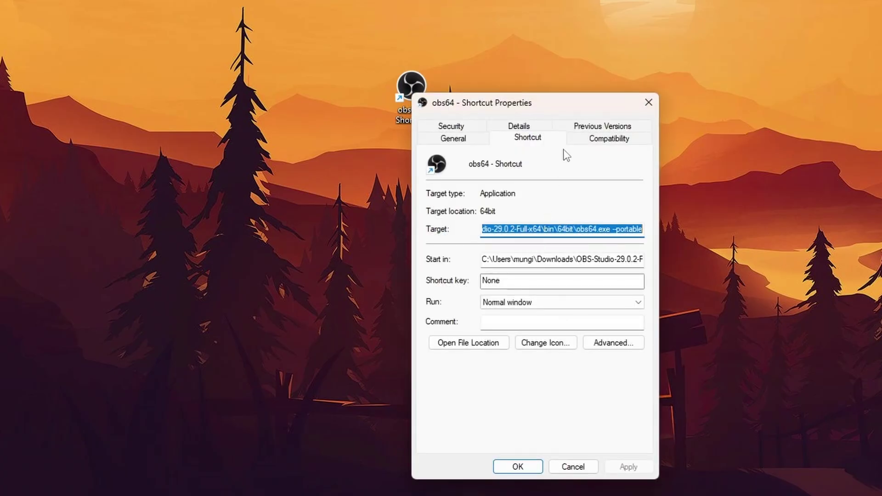
{"action": "key", "text": "ctrl+Tab"}
{"action": "left_click", "coordinate": [478, 358]}
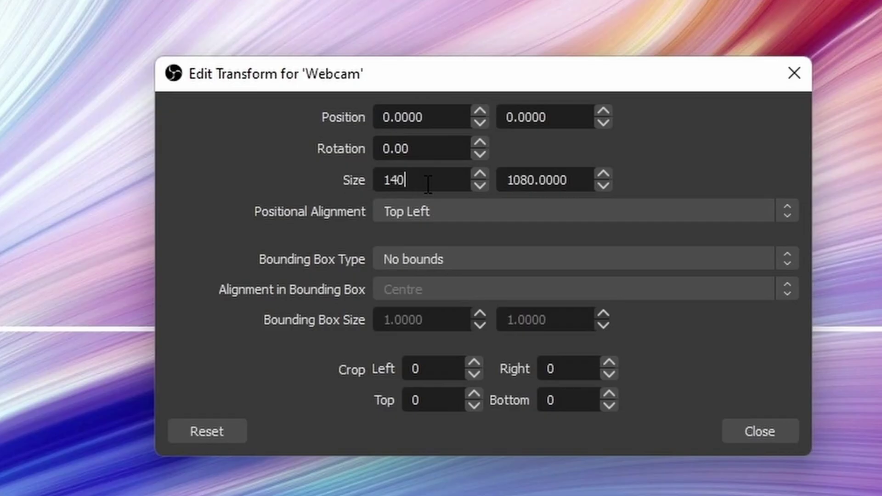
Give the Webcam source size 1408 × 792 and position 40, 40, then close Edit Transform.
{"action": "type", "text": "8"}
{"action": "type", "text": "79"}
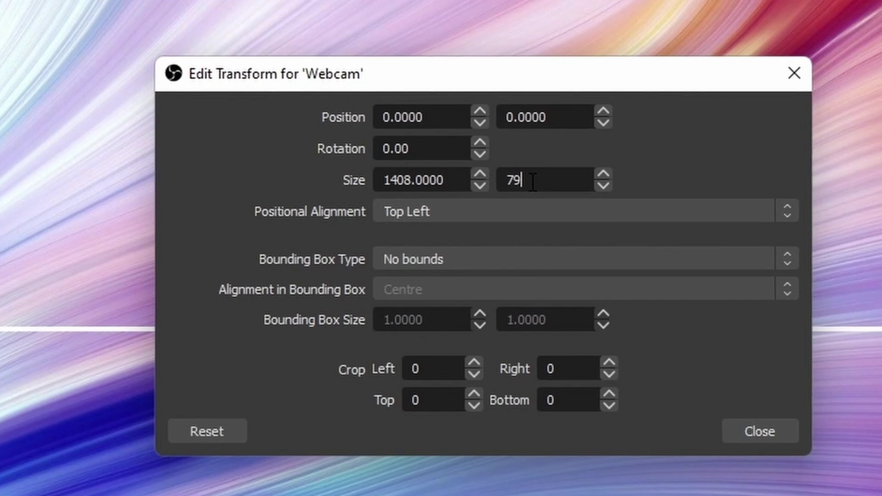
{"action": "type", "text": "2"}
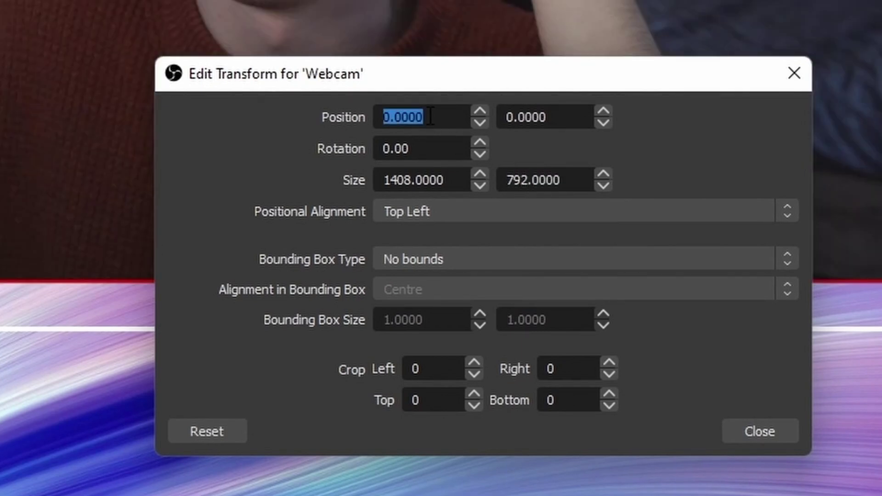
{"action": "type", "text": "40"}
{"action": "double_click", "coordinate": [512, 117]}
{"action": "type", "text": "40"}
{"action": "left_click", "coordinate": [781, 434]}
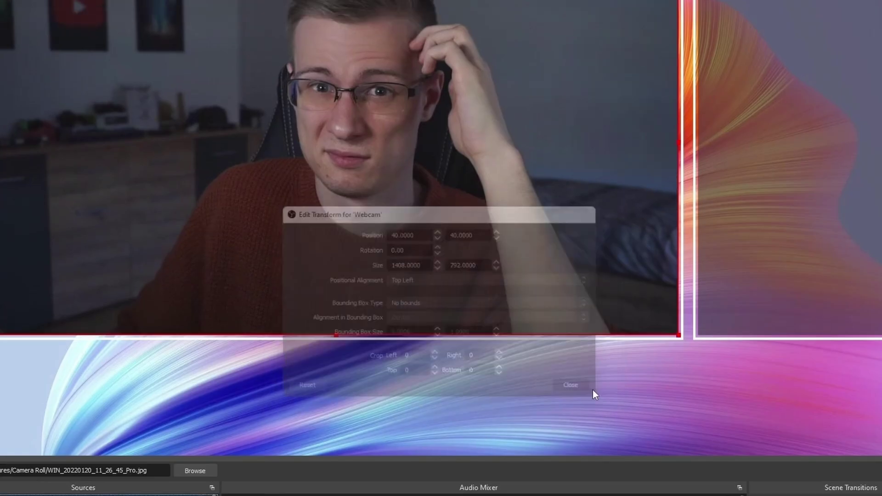